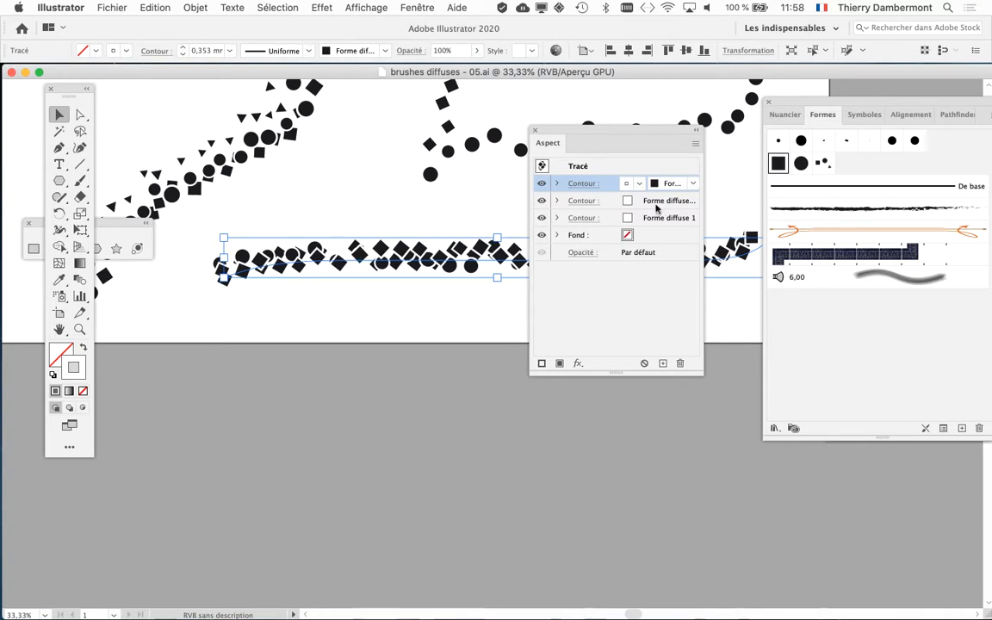
- Open the Styles graphiques panel, arrange it beside the Aspect panel below the artwork, and display its styles as thumbnails (Affichage par vignettes)
left_click_drag(573, 132, 175, 317)
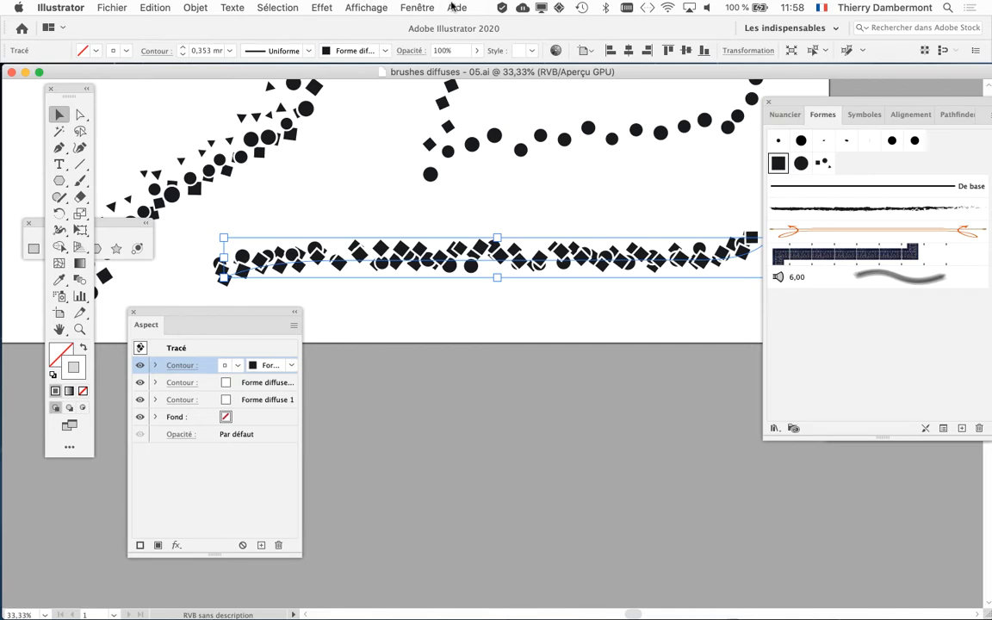
left_click(417, 7)
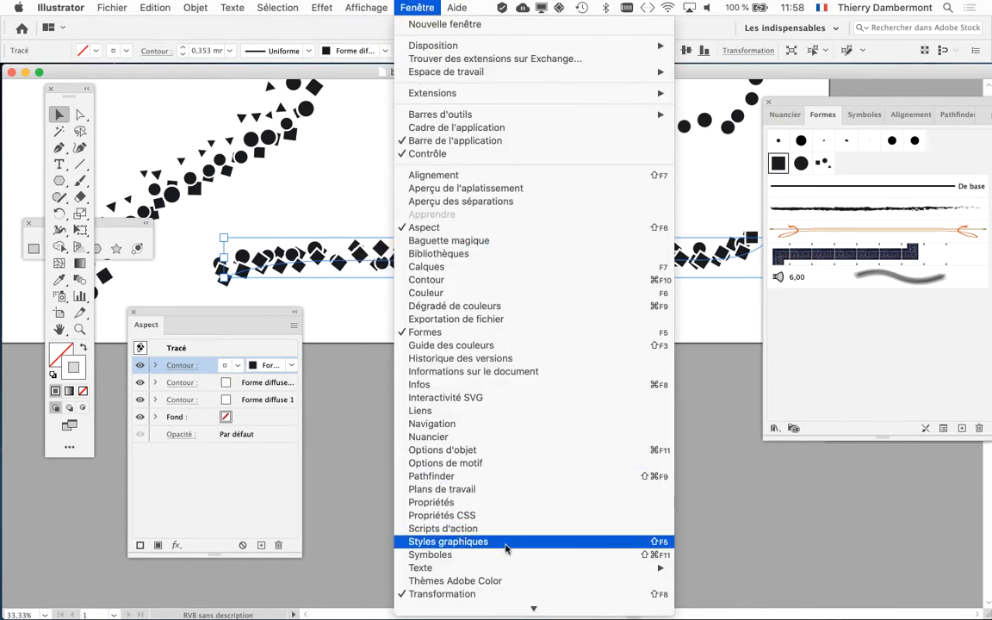
left_click(506, 542)
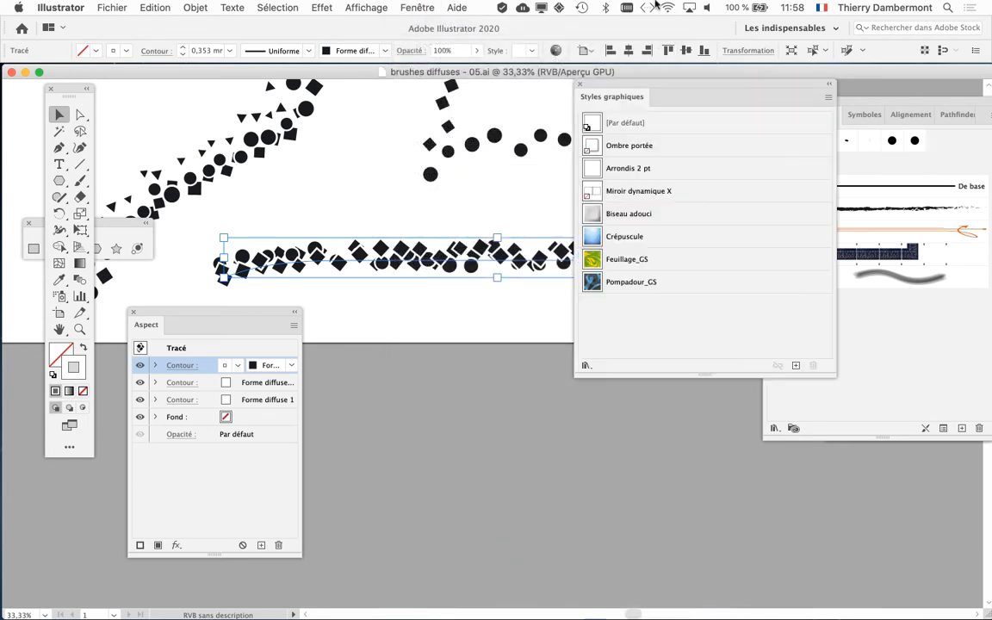
left_click_drag(832, 374, 727, 294)
left_click_drag(638, 83, 408, 313)
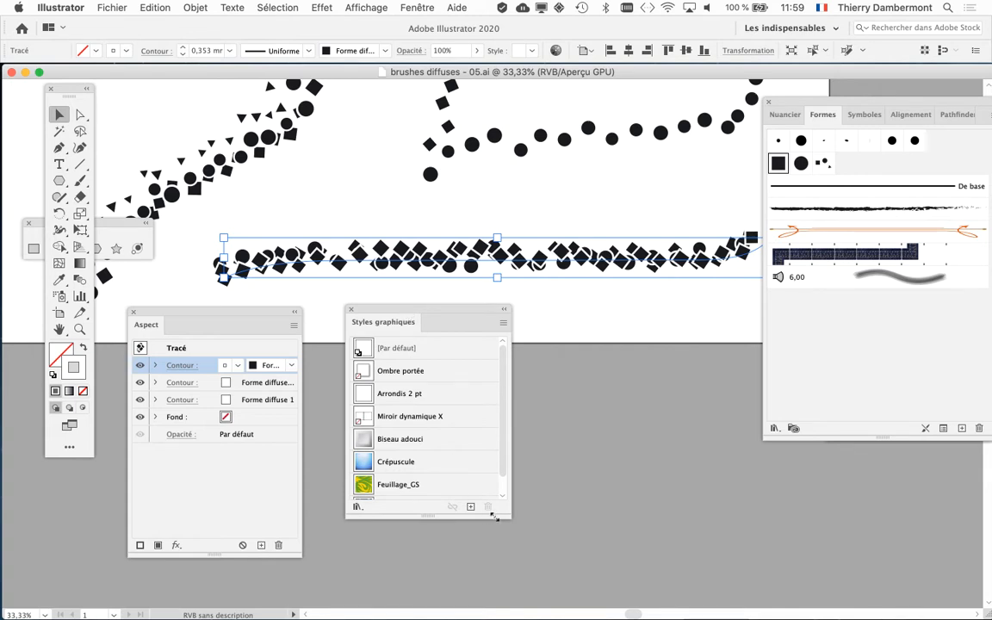
left_click_drag(507, 514, 565, 531)
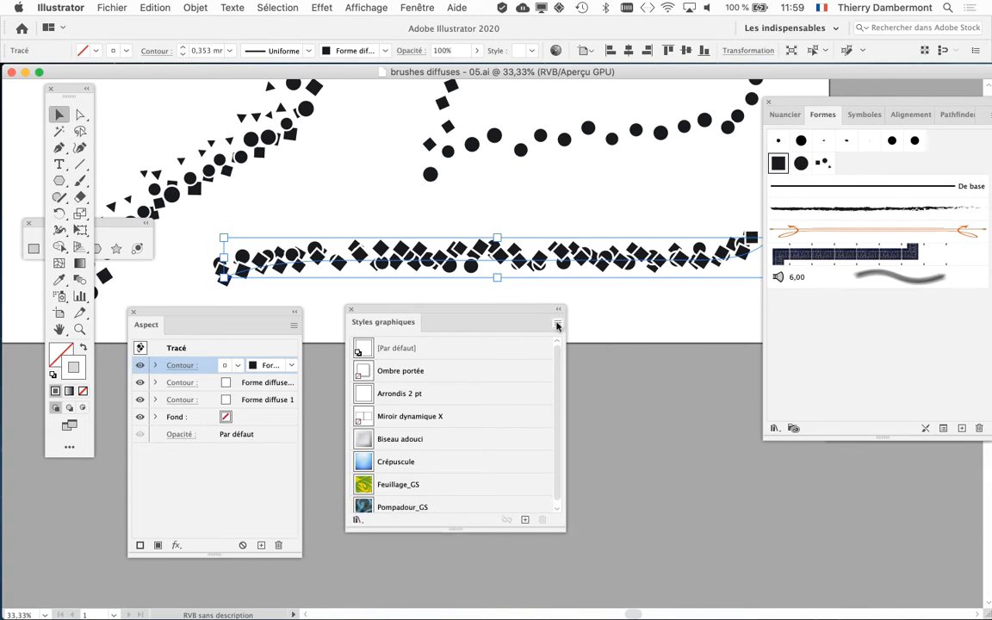
left_click(557, 325)
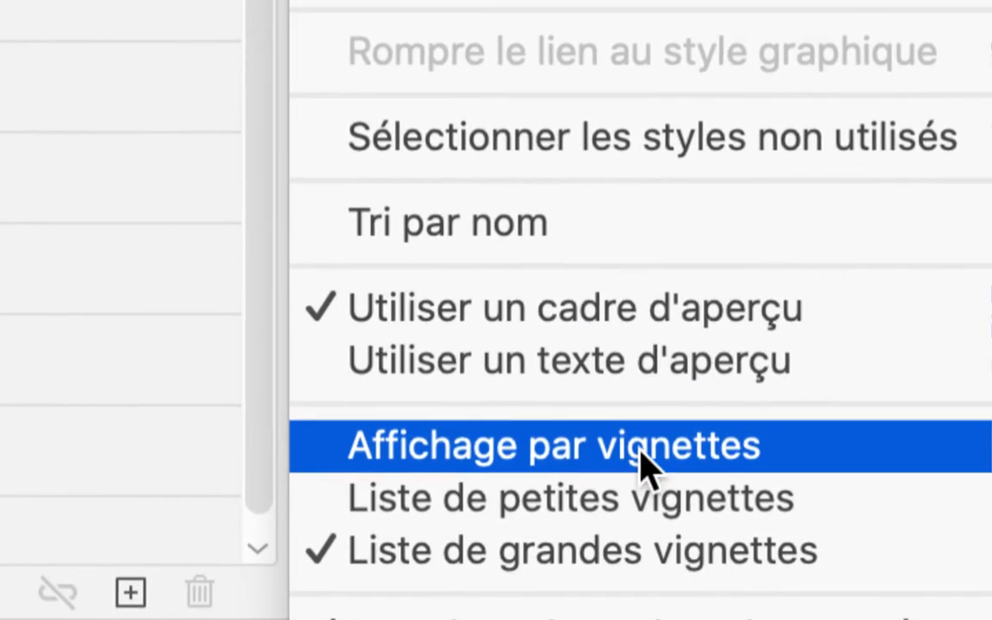
left_click(646, 492)
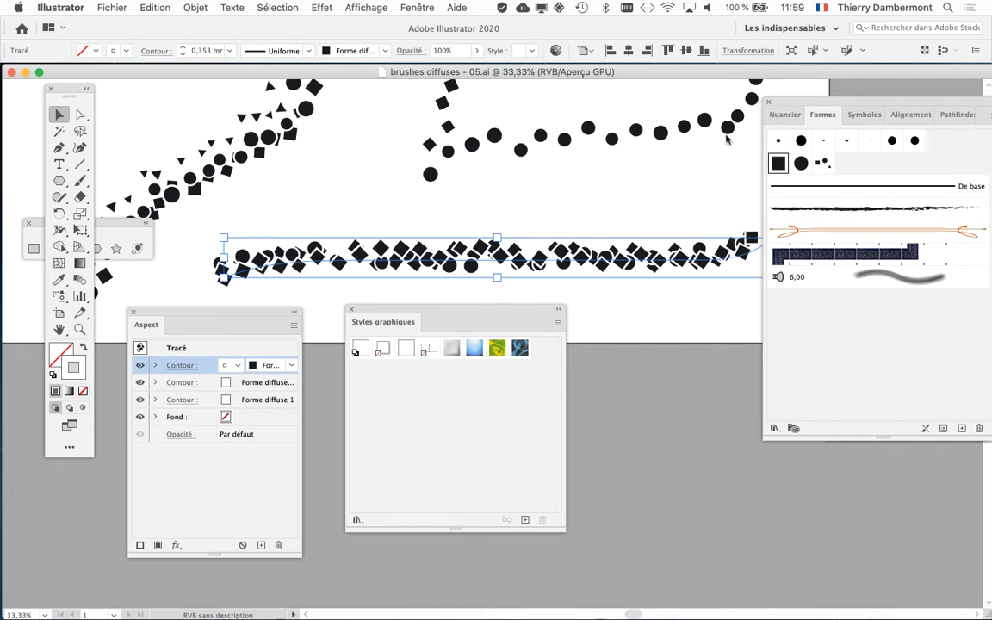
- Save the selected path's triple-stroke appearance as a new graphic style and shrink the Styles graphiques panel clear of the path
mouse_move(804, 101)
left_mouse_down()
mouse_move(609, 146)
mouse_move(675, 92)
mouse_move(663, 97)
mouse_move(792, 97)
left_mouse_up()
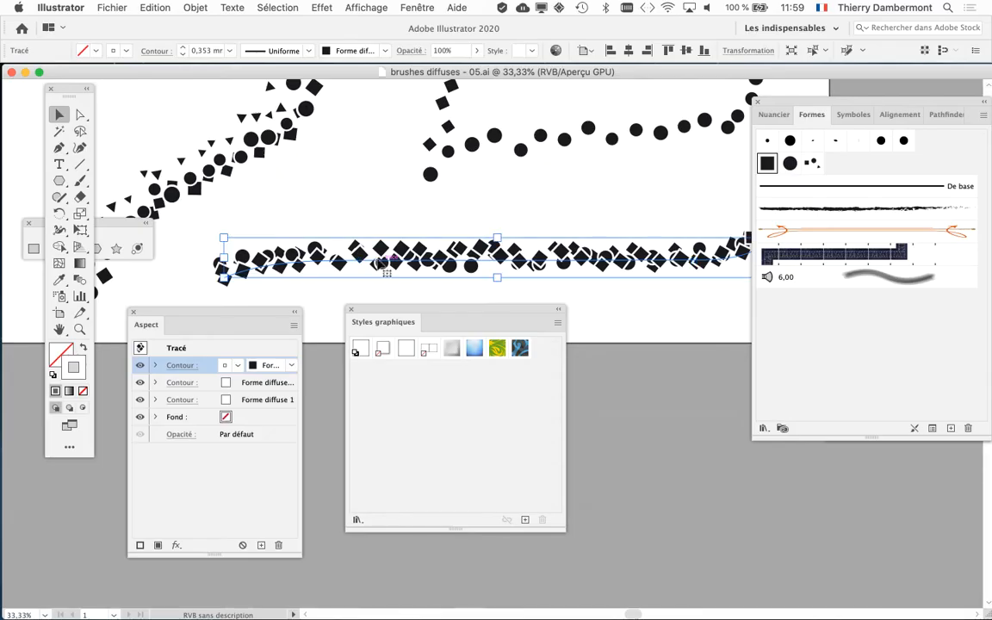
left_click(526, 520)
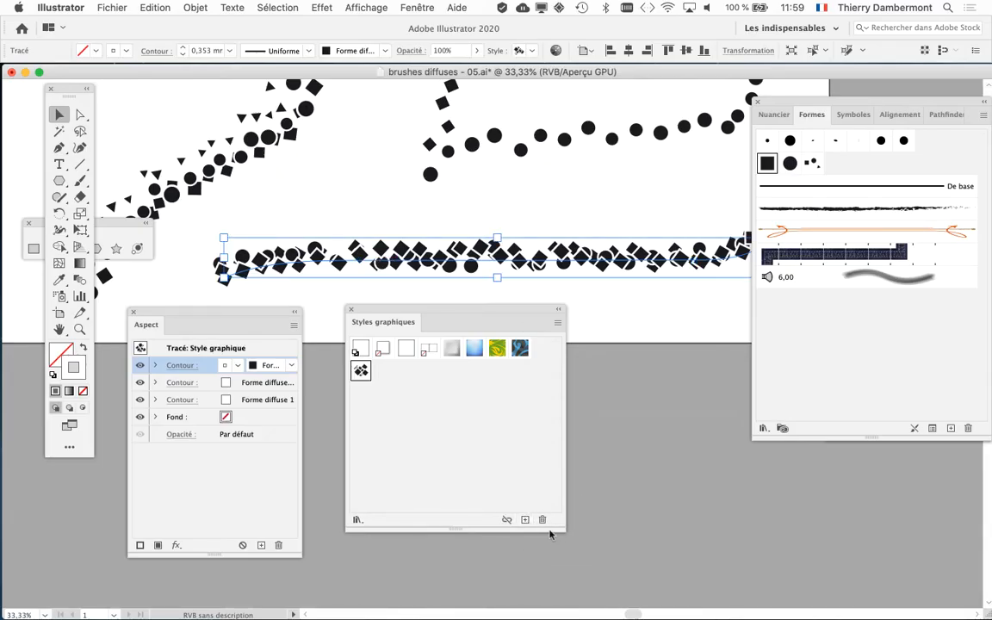
left_click_drag(560, 531, 528, 426)
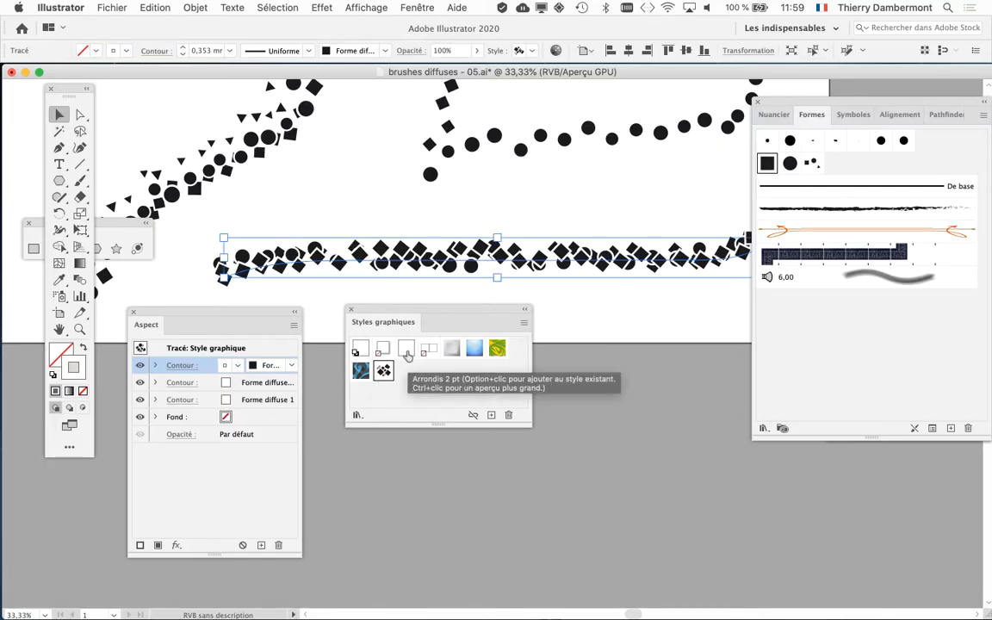
left_click_drag(401, 314, 662, 352)
- Draw a tilted five-pointed star in the empty upper-left area of the artboard
key("super+minus")
key("super+minus")
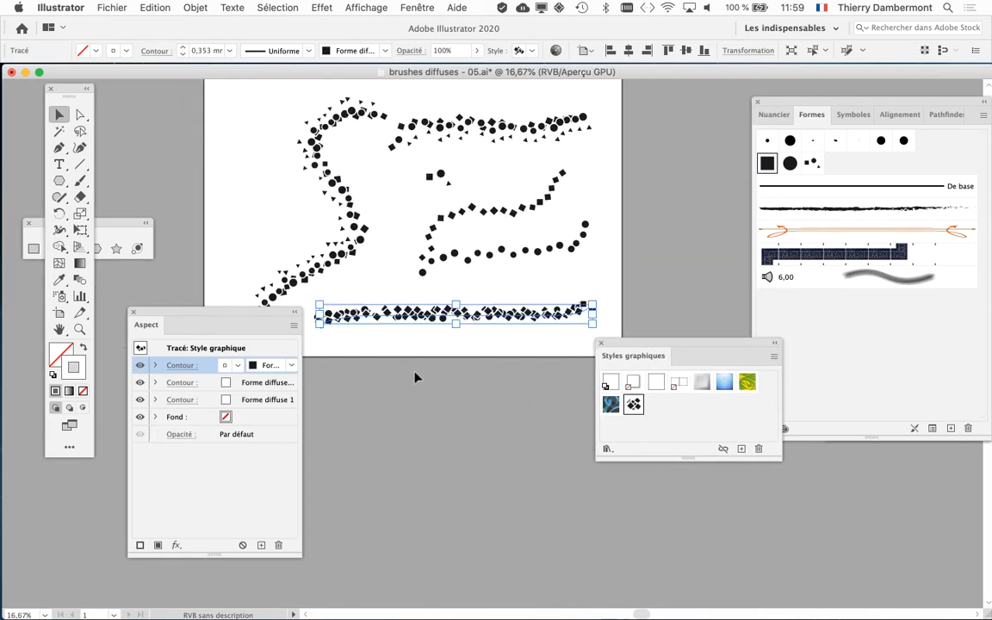
scroll(352, 282, "up", 1)
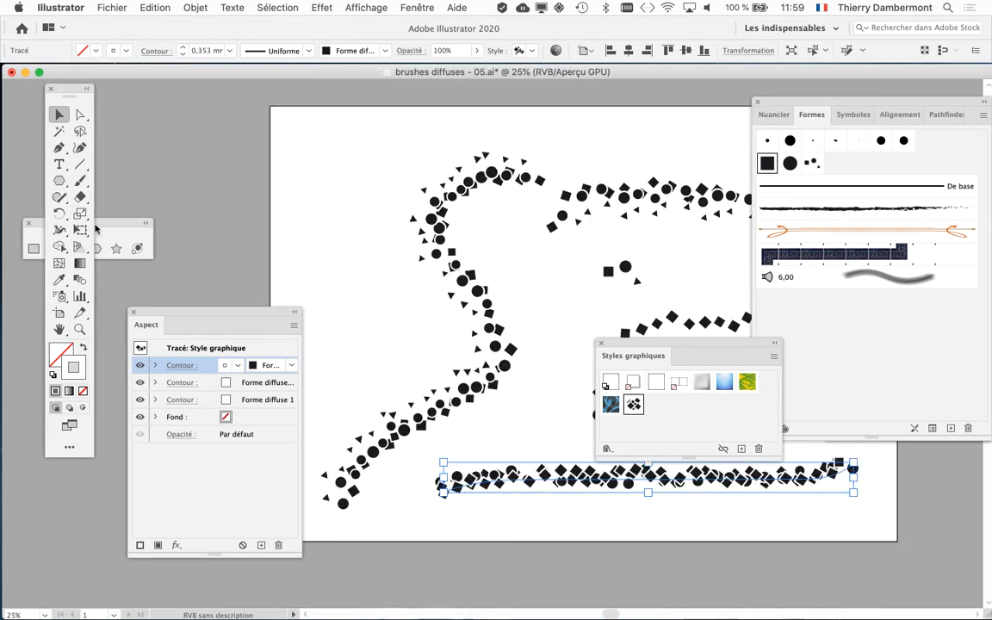
left_click_drag(97, 226, 260, 132)
left_click(278, 157)
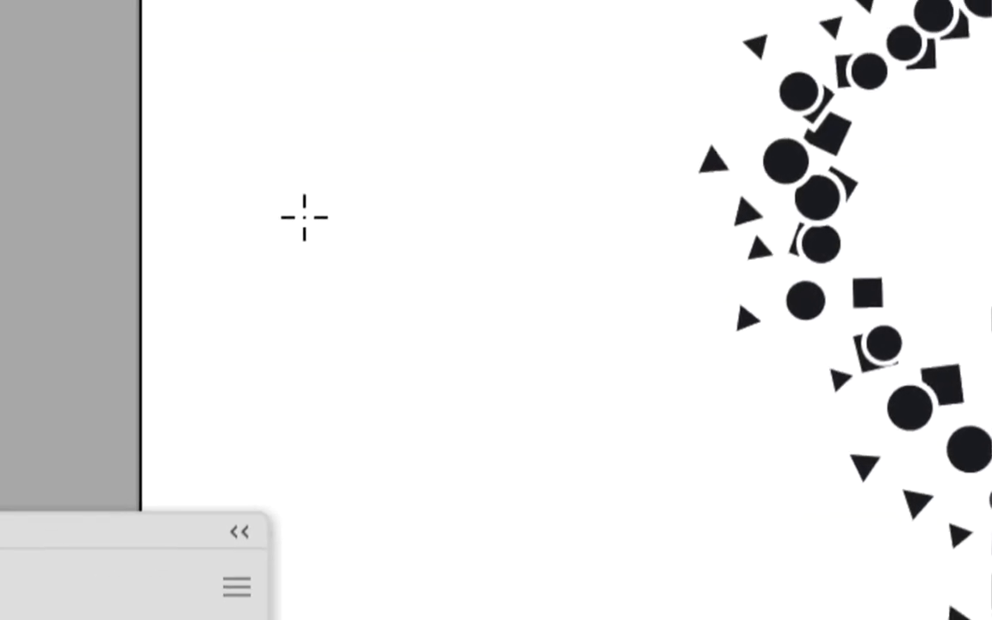
left_click_drag(304, 217, 469, 258)
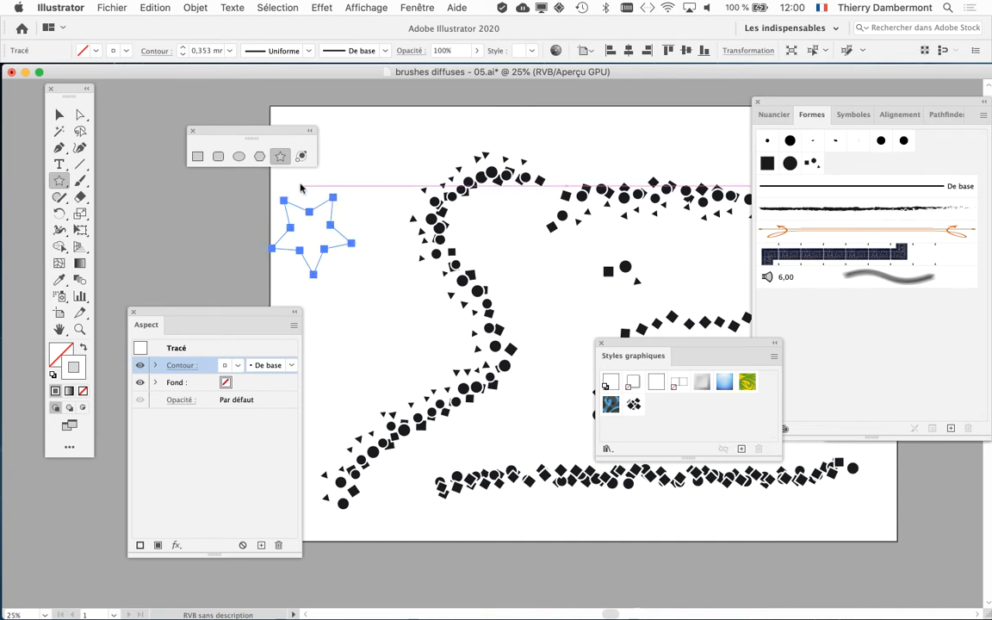
- Move the star slightly up within the artboard and apply the newly saved scatter-brush graphic style to it
left_click(61, 114)
left_click_drag(318, 211, 340, 197)
left_click_drag(662, 342, 477, 126)
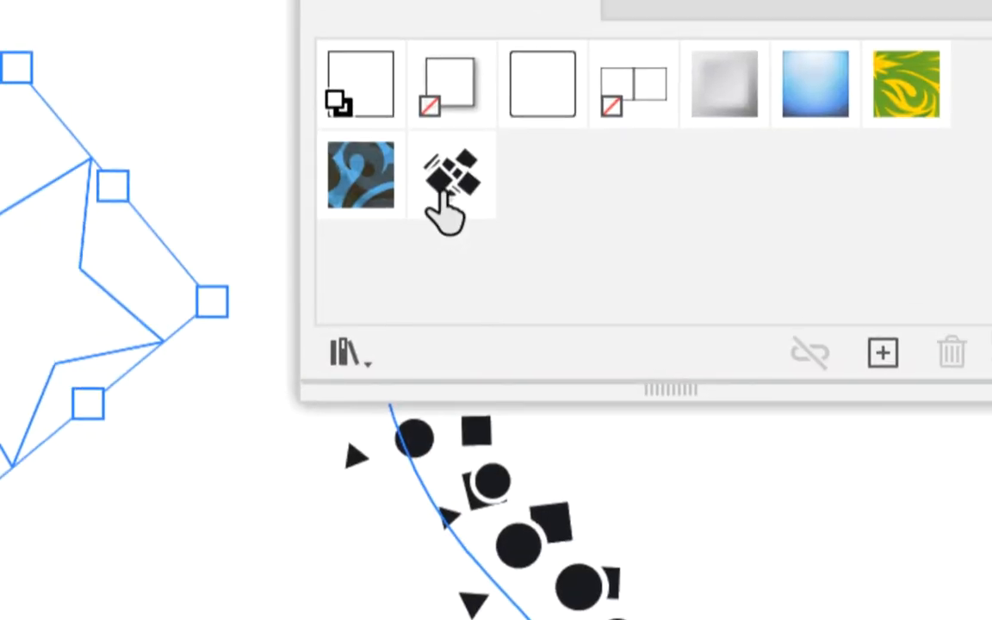
left_click(483, 153)
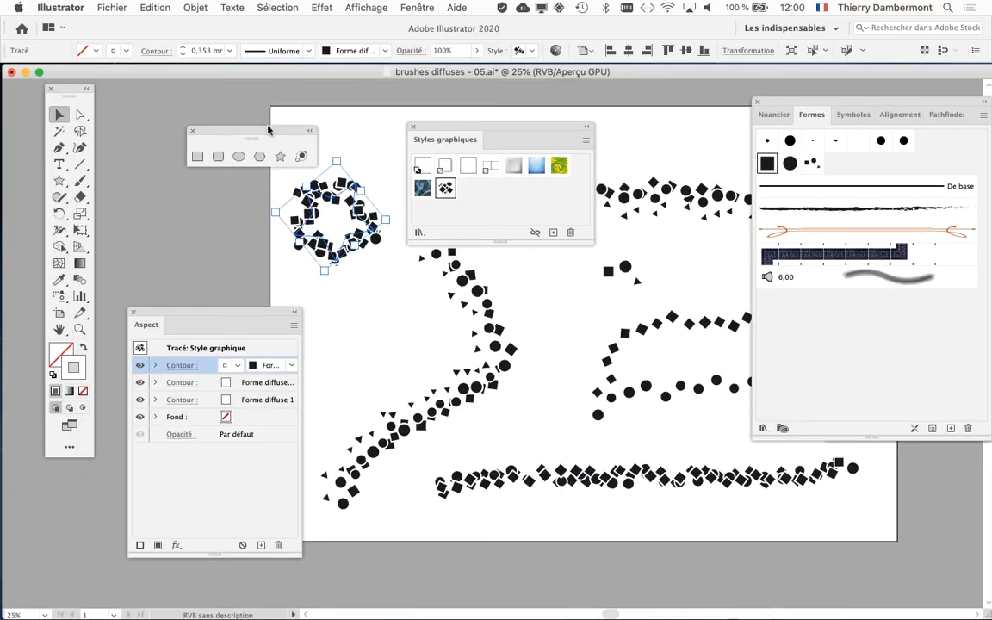
- Reposition the shape tools, Styles graphiques and Aspect panels so they sit around the star without covering it
left_click_drag(268, 130, 198, 92)
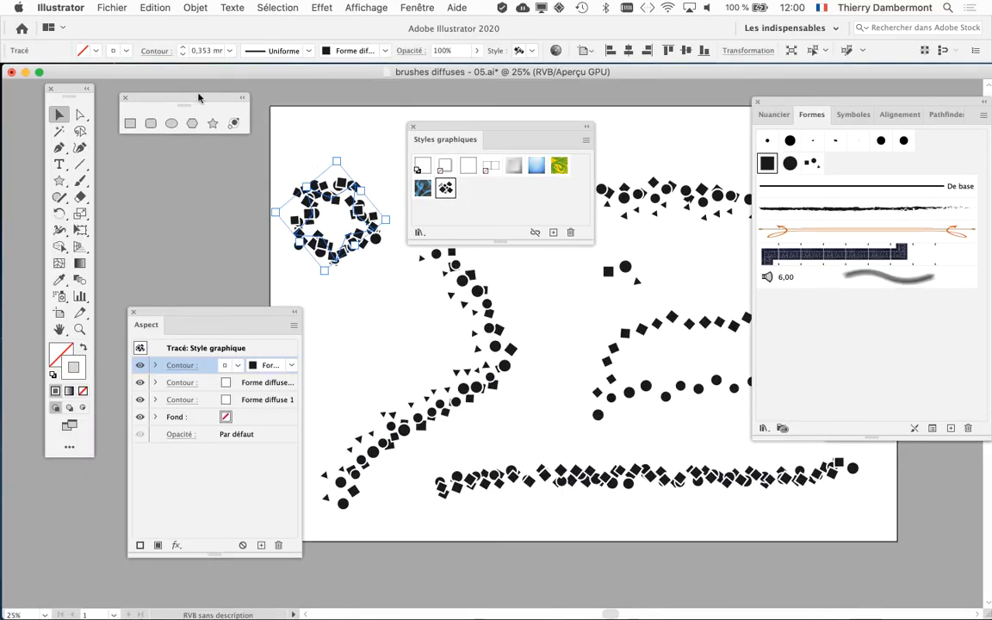
left_click_drag(456, 138, 625, 161)
key("super+plus")
key("super+plus")
key("super+plus")
left_click_drag(498, 326, 609, 426)
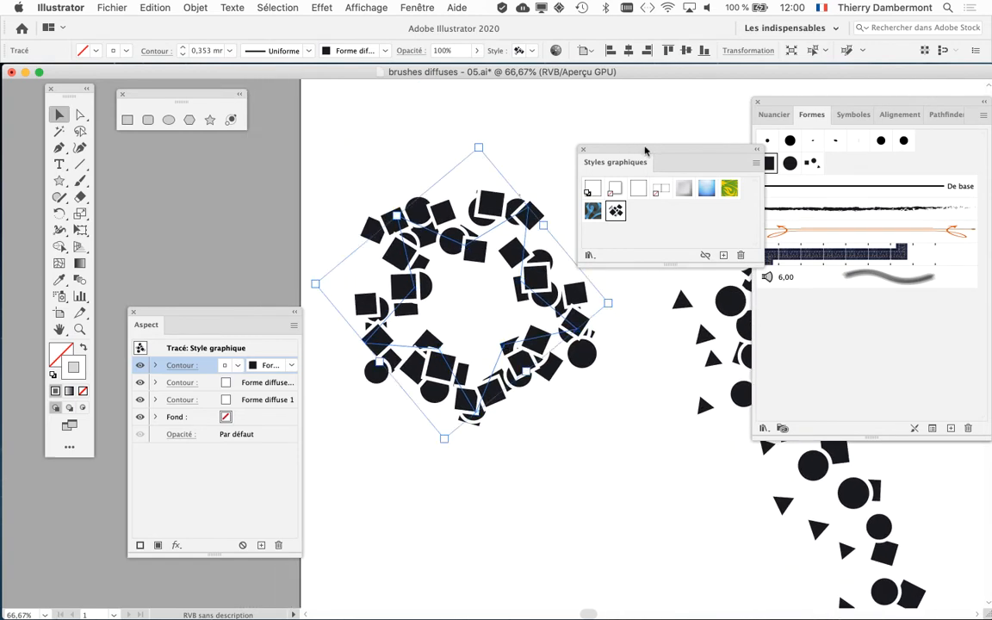
left_click_drag(645, 151, 715, 121)
left_click_drag(245, 316, 222, 168)
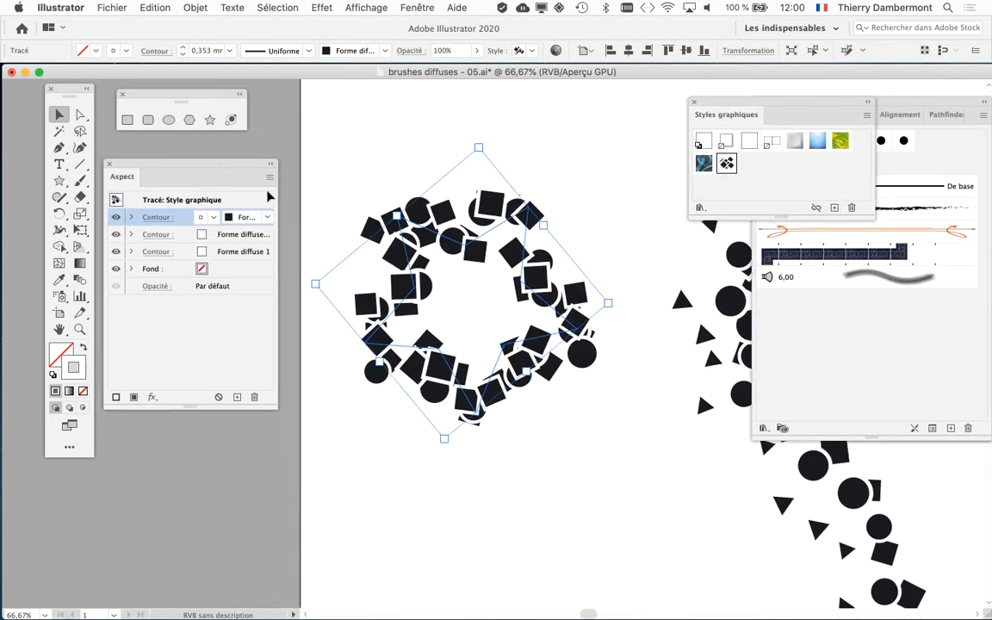
- Give the star an orange fill in its appearance and deselect it
left_click(303, 172)
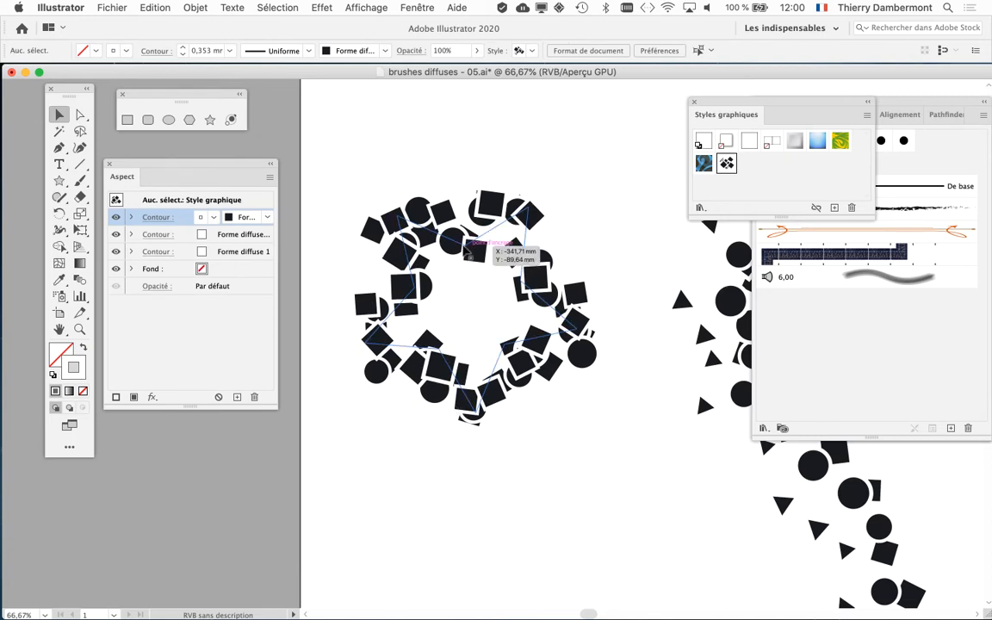
left_click(506, 250)
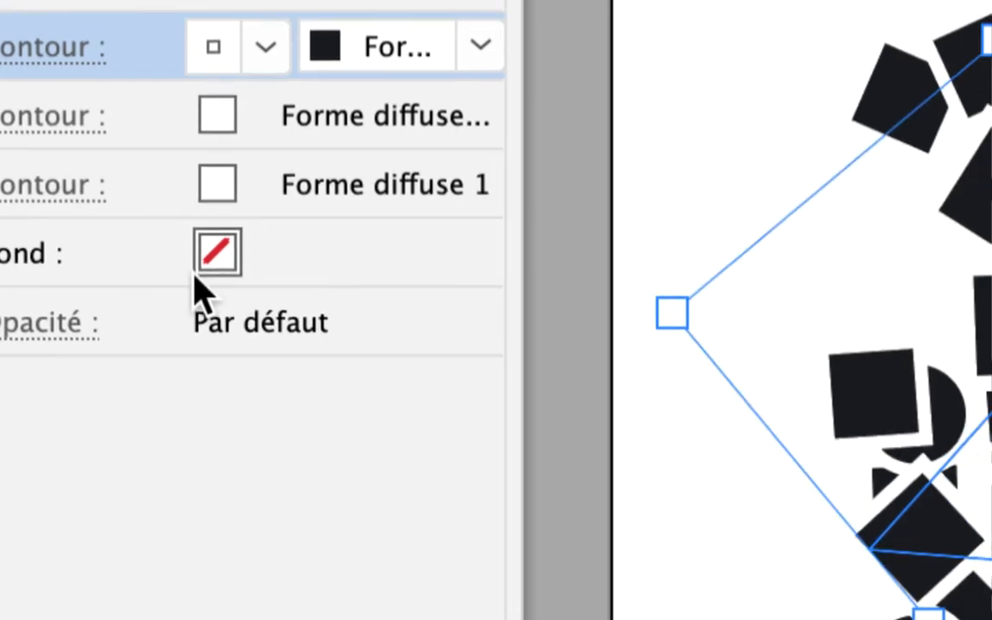
left_click(216, 272)
left_click(208, 267)
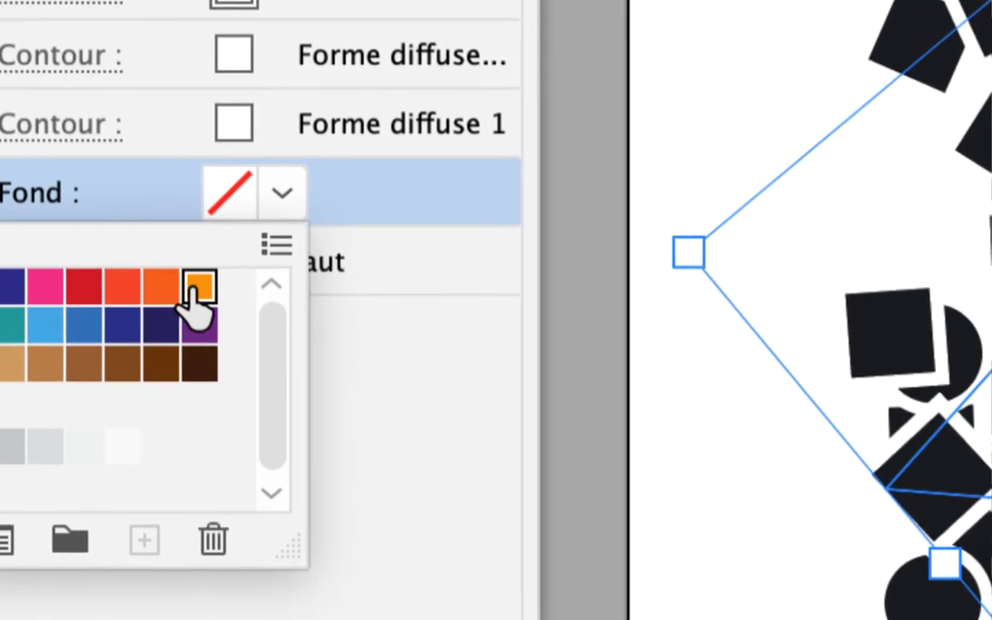
left_click(123, 353)
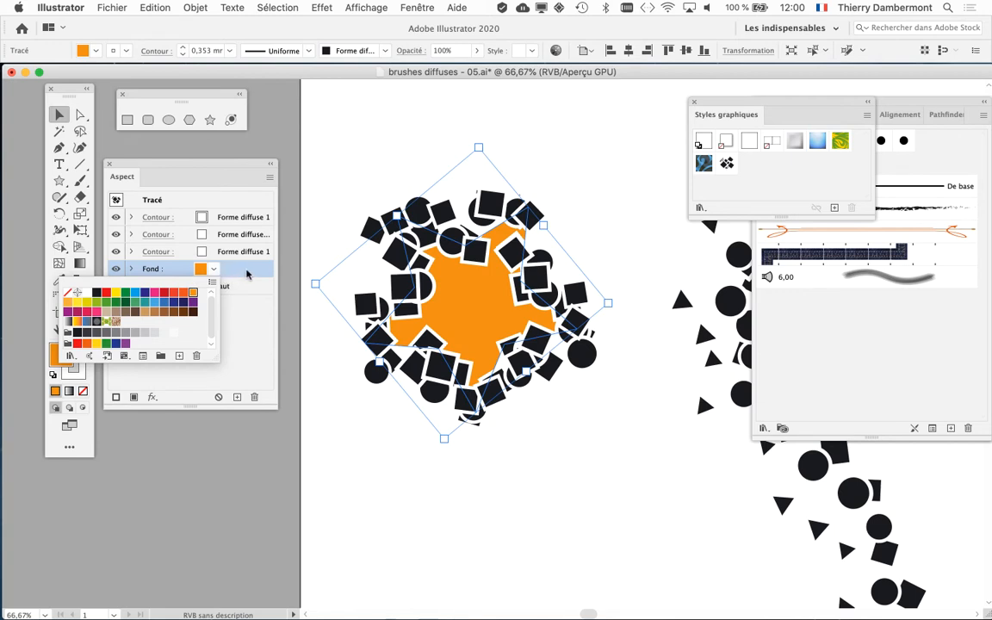
left_click(247, 274)
left_click(495, 484)
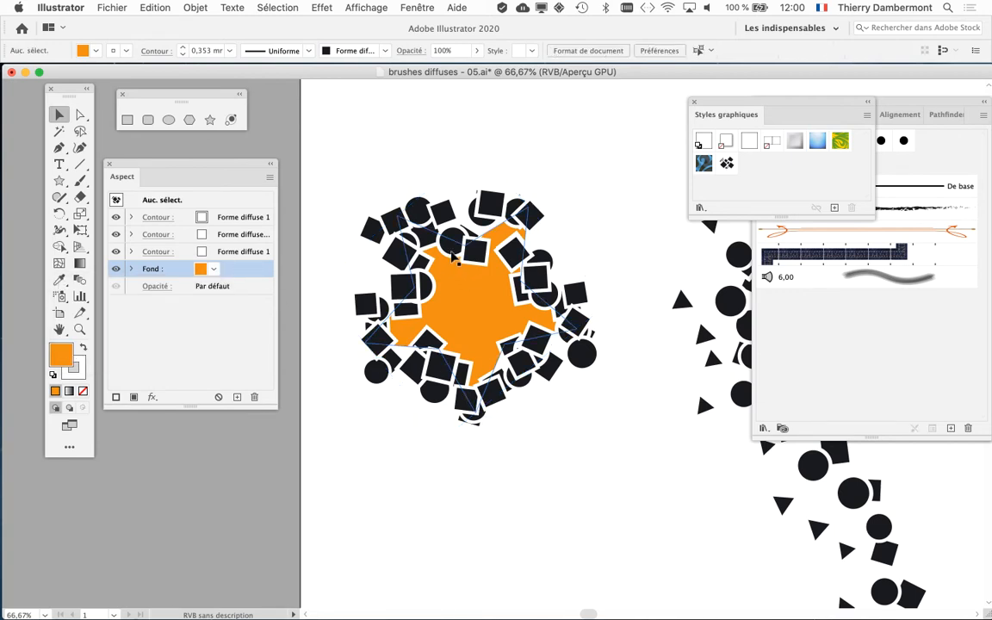
- Reselect the star and move its orange fill above the three brush strokes in the appearance order
left_click(497, 350)
scroll(500, 348, "down", 1)
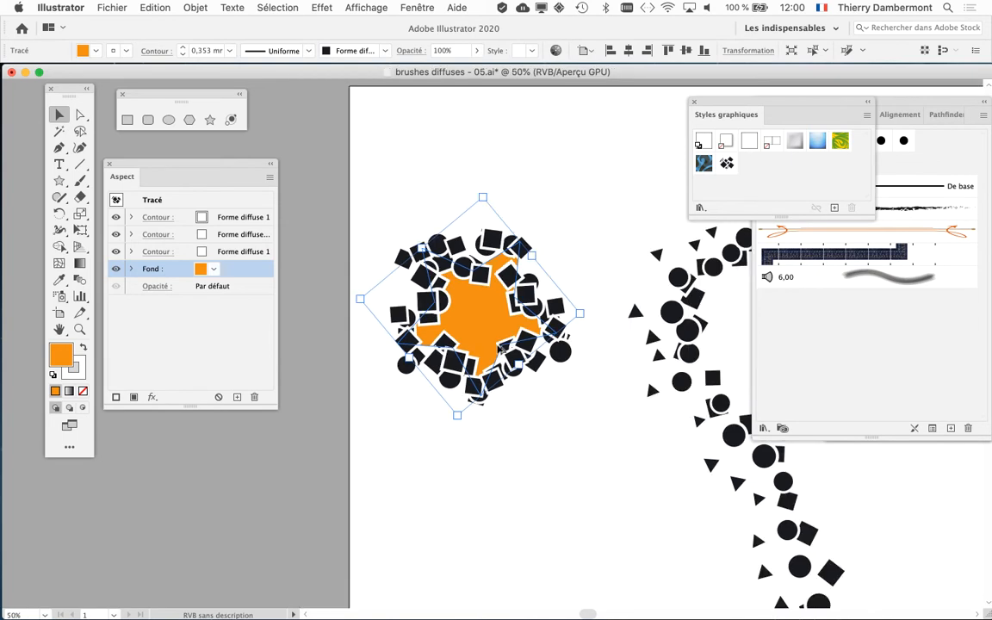
left_click_drag(465, 346, 496, 323)
left_click_drag(219, 165, 310, 157)
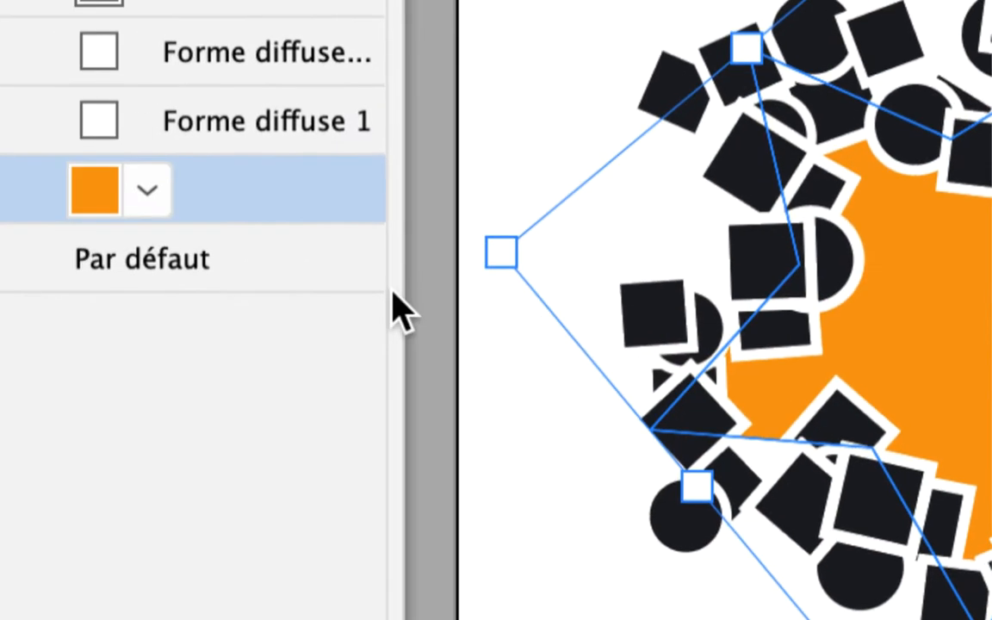
left_click_drag(297, 188, 280, 0)
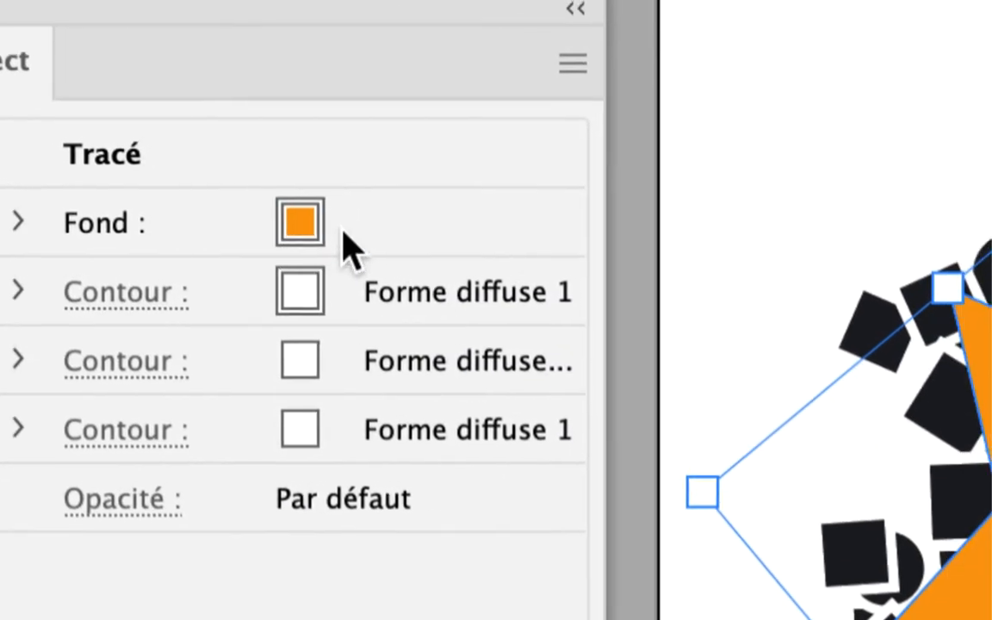
- Expand the star's orange fill in its appearance and open that fill's opacity settings
left_click(345, 231)
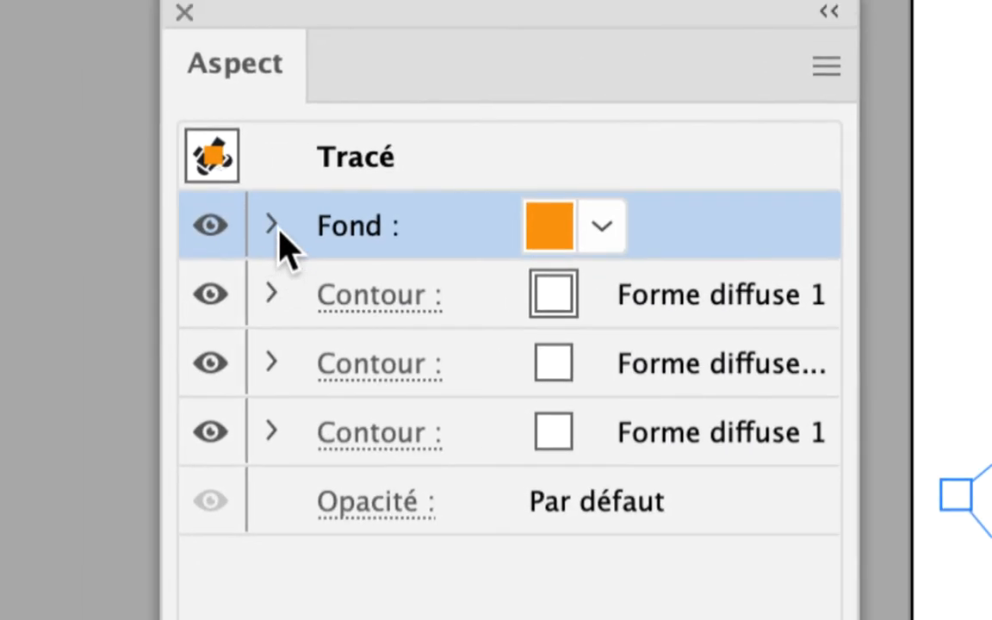
left_click(273, 226)
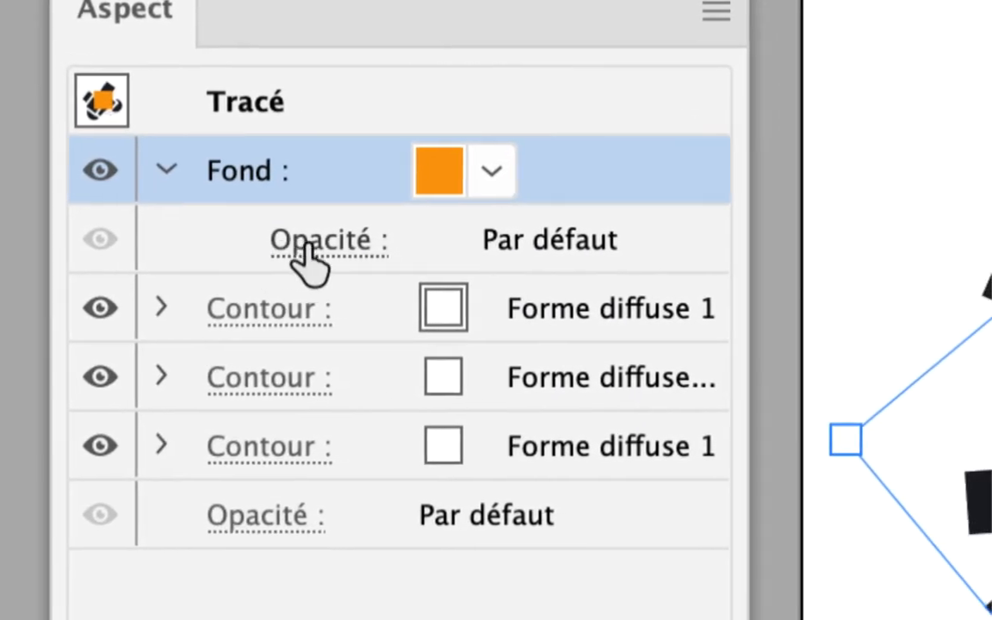
left_click(306, 250)
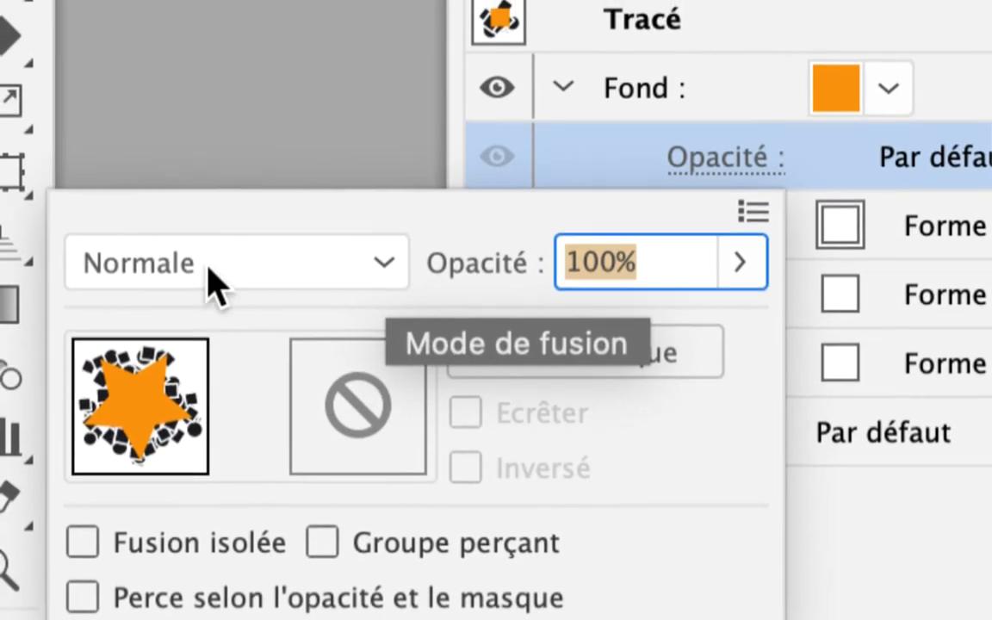
- Try the orange fill at 48% opacity, and restore it to 100%
left_click(739, 263)
left_click(623, 328)
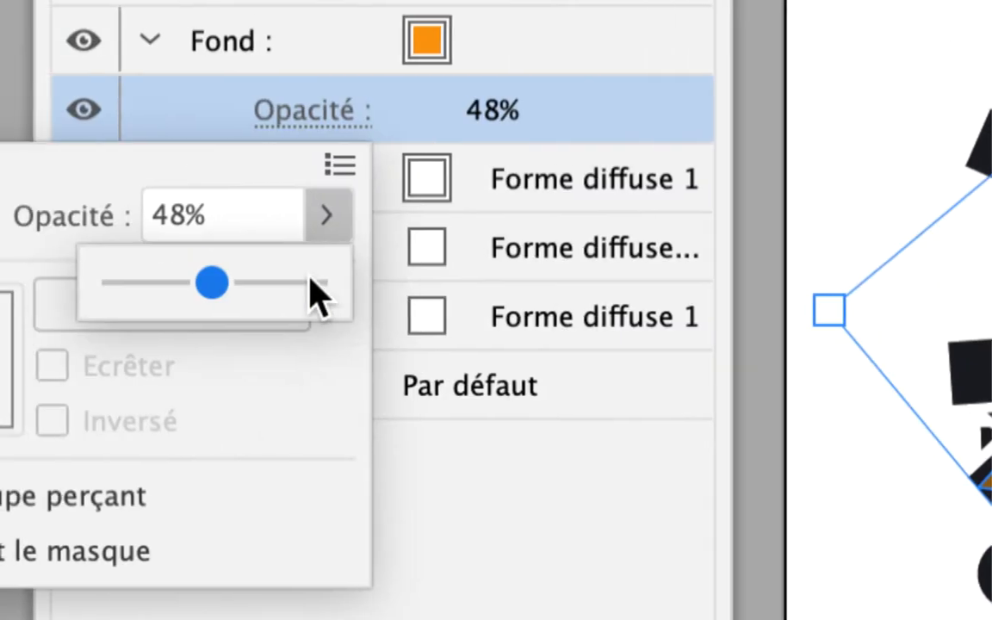
left_click_drag(310, 281, 322, 279)
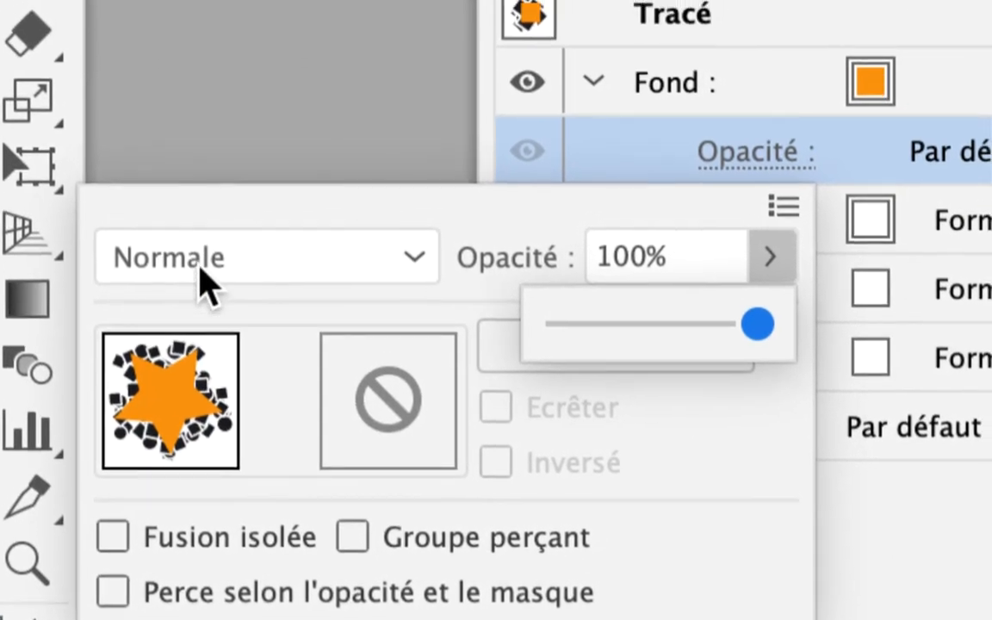
- Try the Produit blending mode on the star's orange fill, and restore it to Normale
left_click(317, 185)
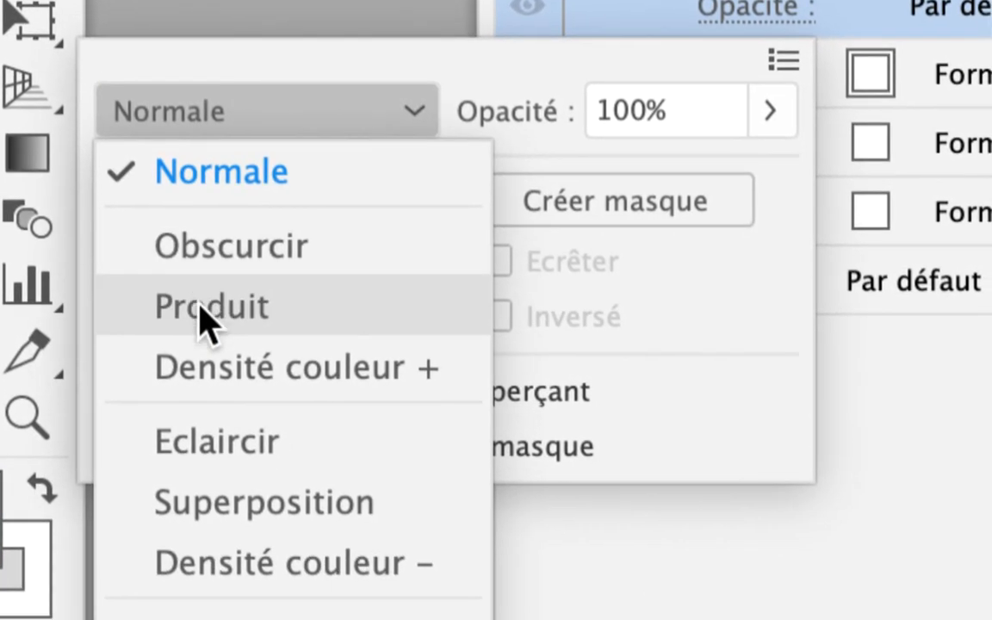
left_click(204, 326)
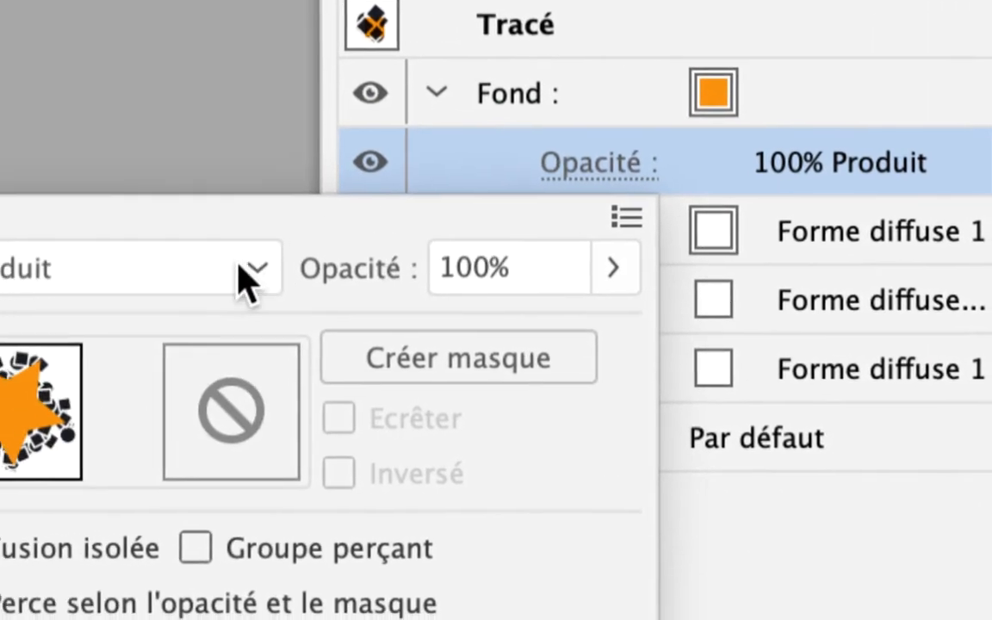
left_click(241, 282)
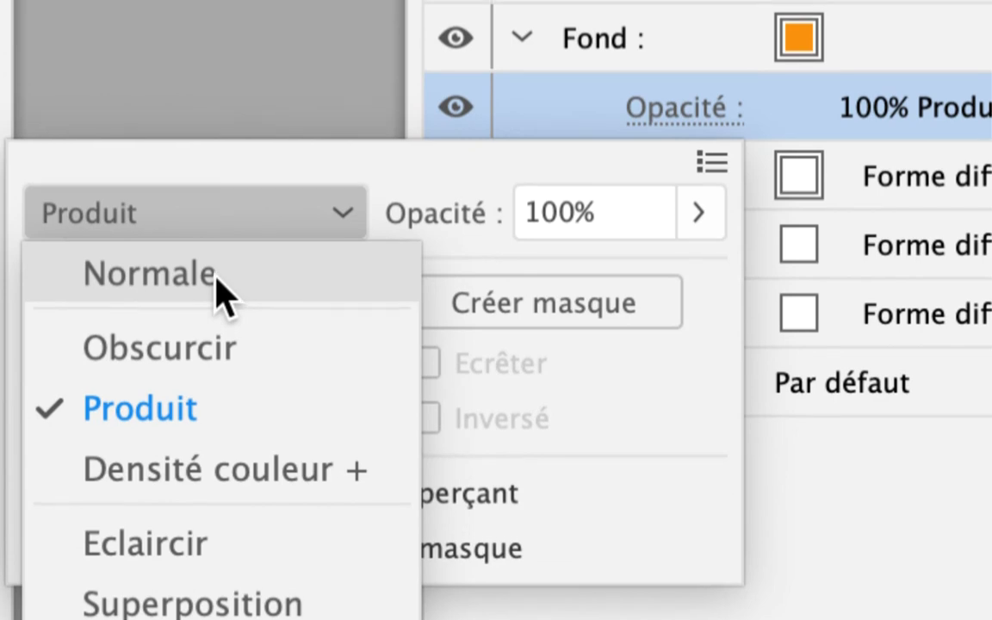
left_click(222, 284)
- Reduce the orange fill's opacity to 53%, deselect the star and inspect the overlap with the brush shapes up close
left_click(316, 269)
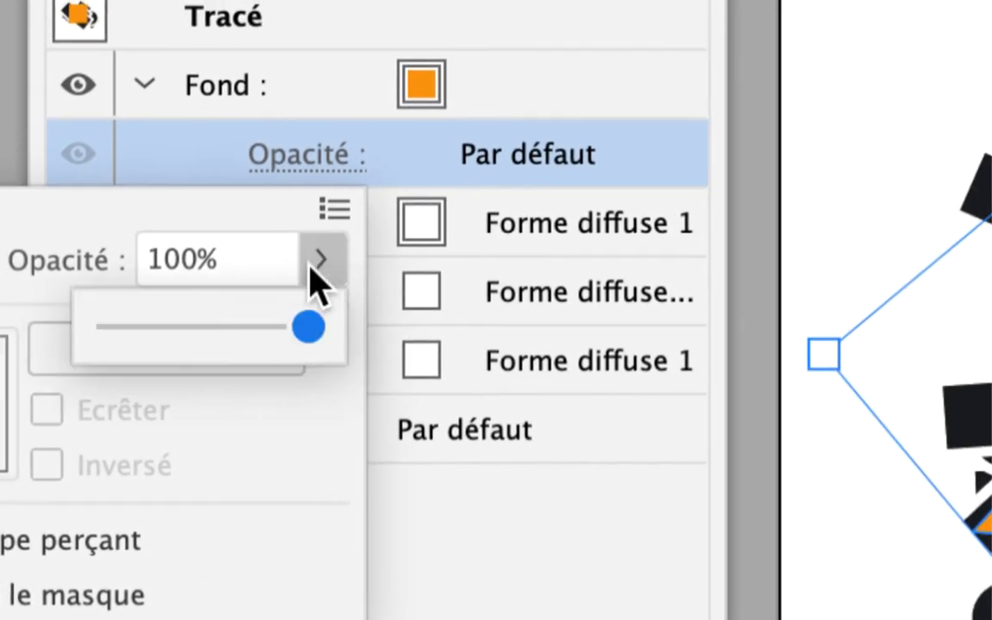
left_click_drag(298, 320, 200, 325)
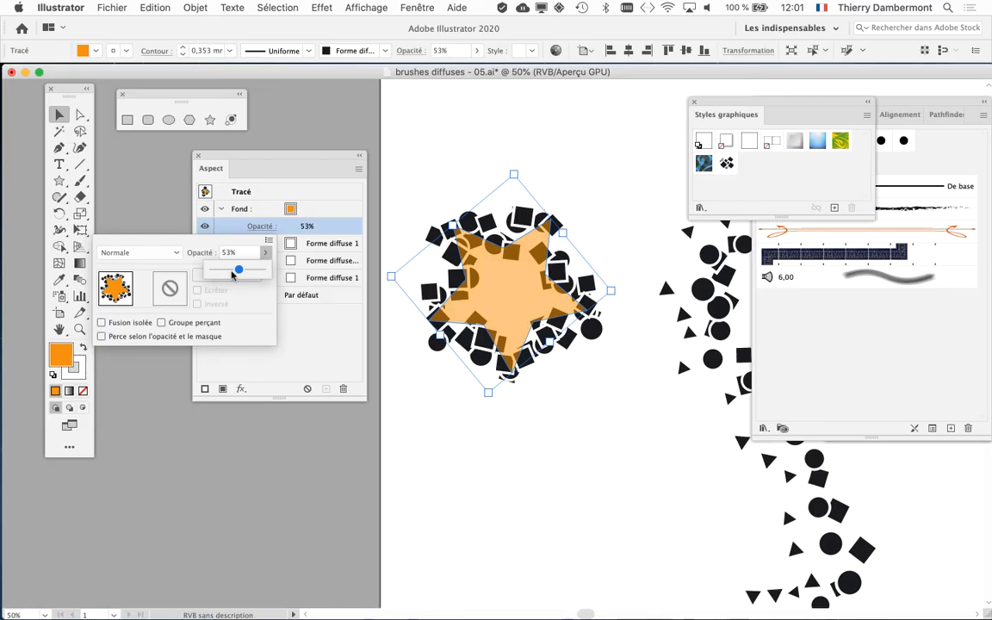
key("Return")
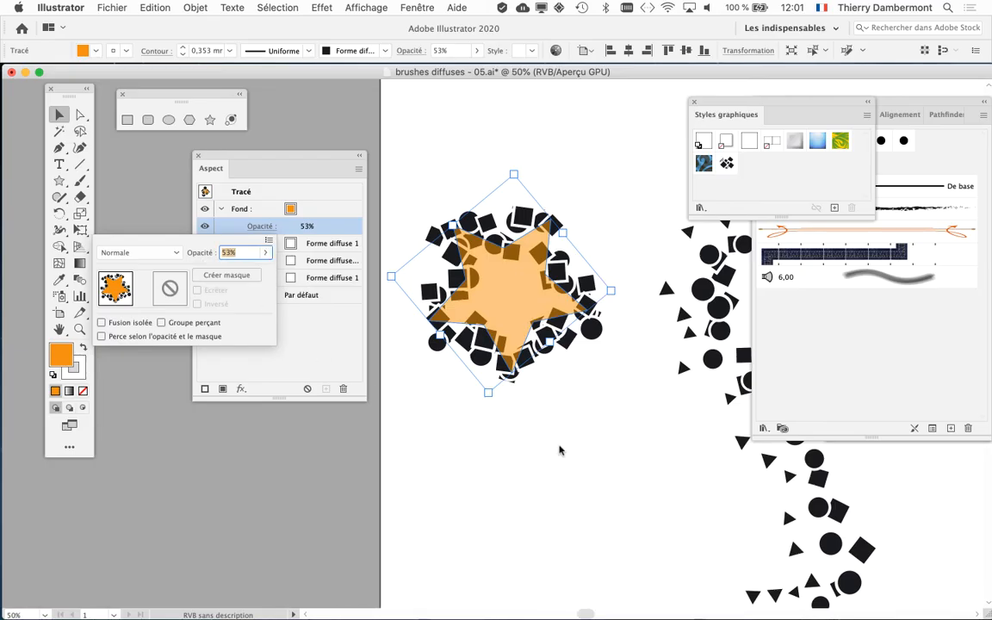
key("Return")
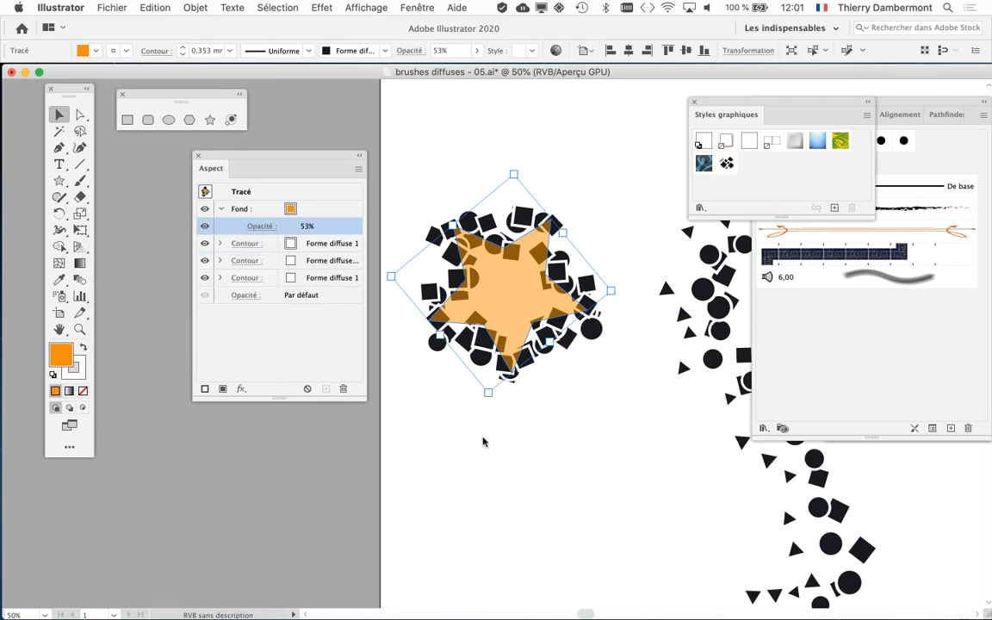
left_click(575, 422)
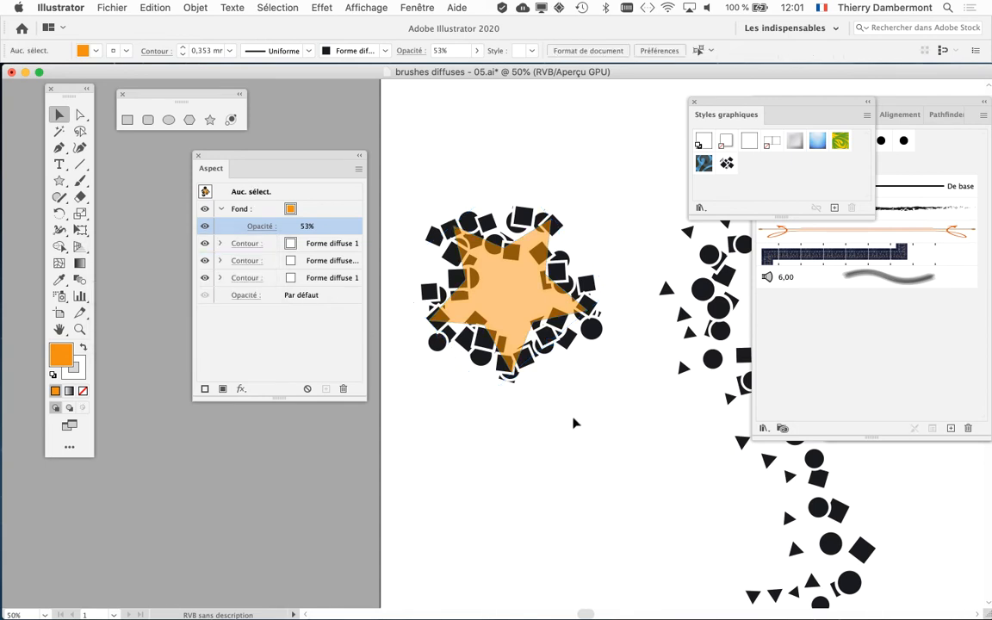
scroll(458, 291, "up", 2)
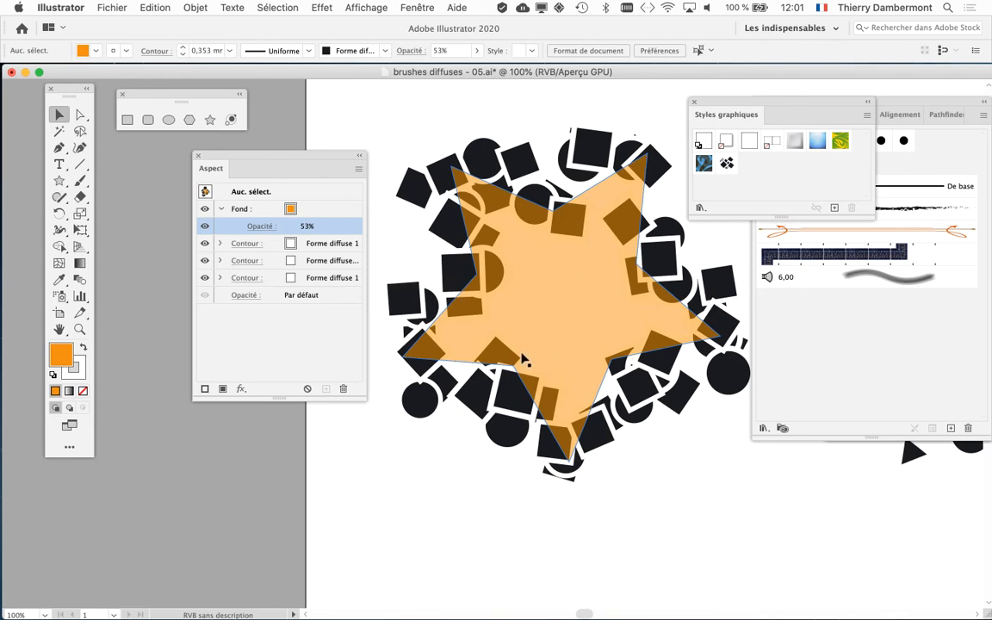
scroll(510, 361, "down", 2)
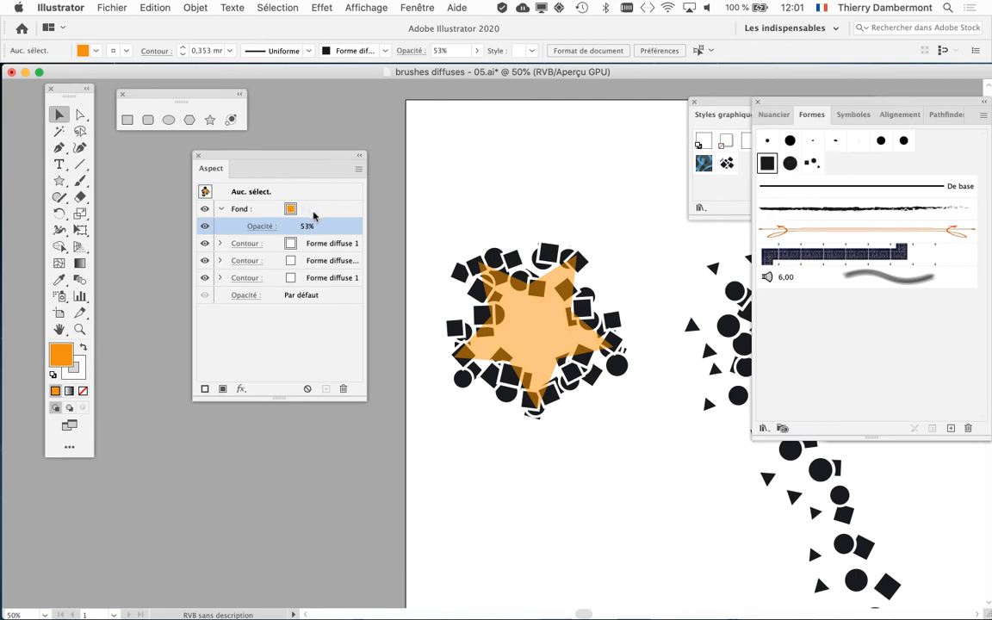
- Try to remove the fill colour and move the fill below the three brush strokes without selecting the star
left_click(312, 212)
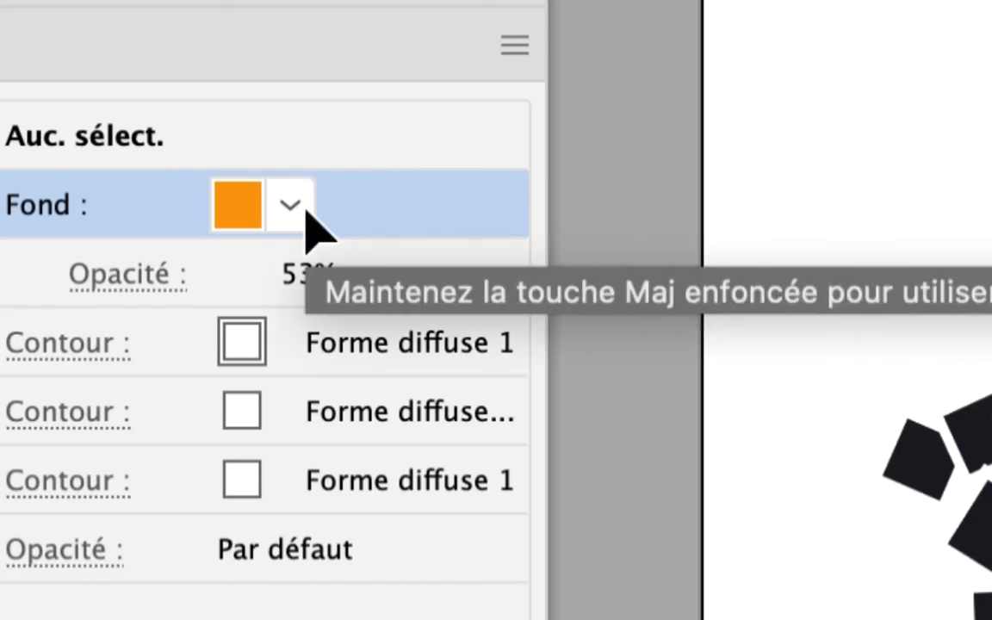
left_click(308, 213)
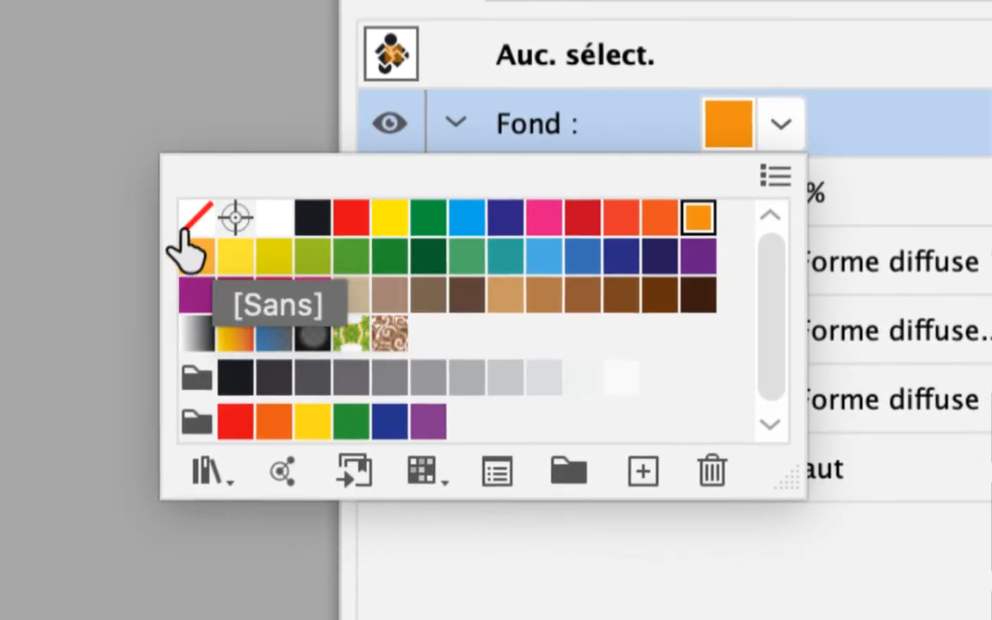
left_click(184, 244)
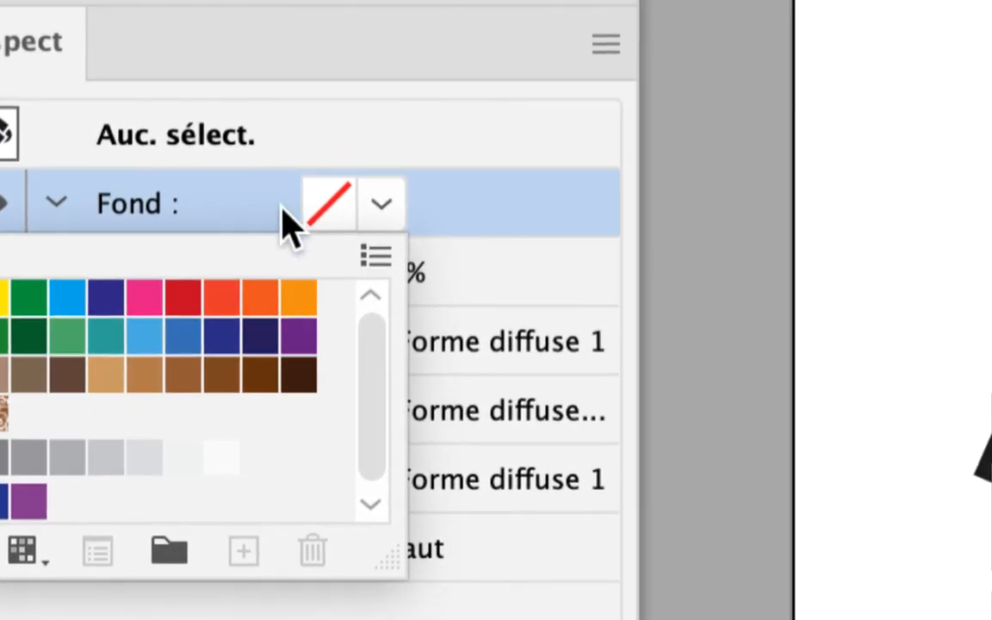
left_click(466, 205)
left_click_drag(466, 205, 363, 498)
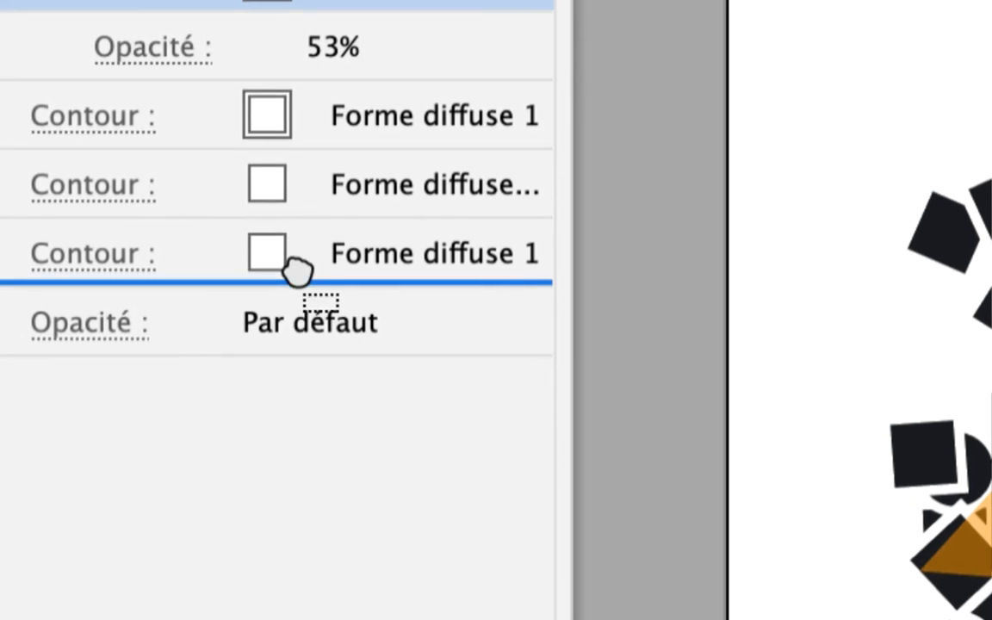
left_click_drag(295, 271, 293, 285)
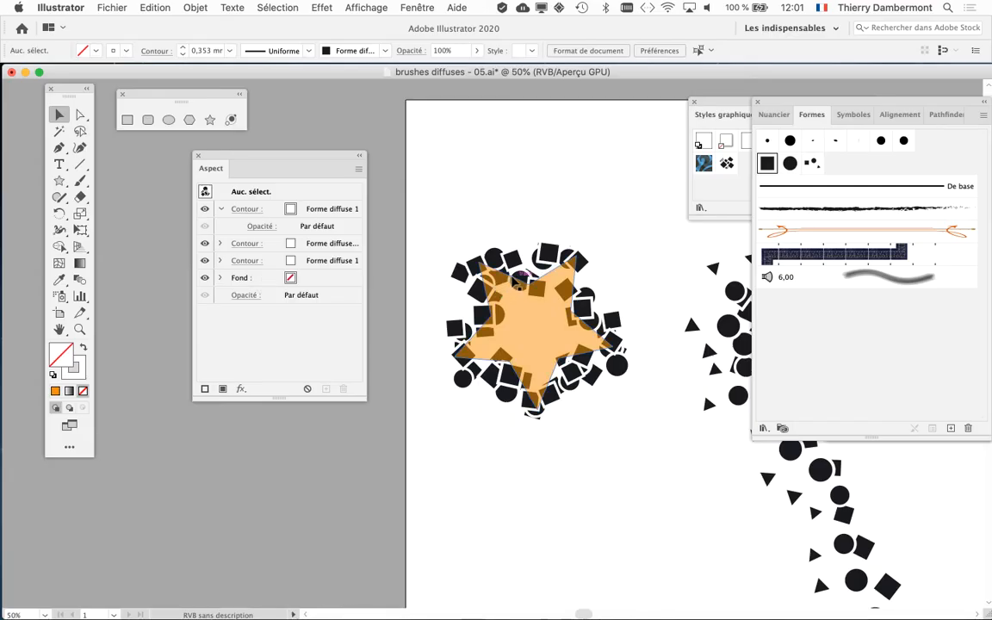
- Move the appearance settings closer to the star, select the star and set its fill to none
left_click_drag(345, 158, 399, 191)
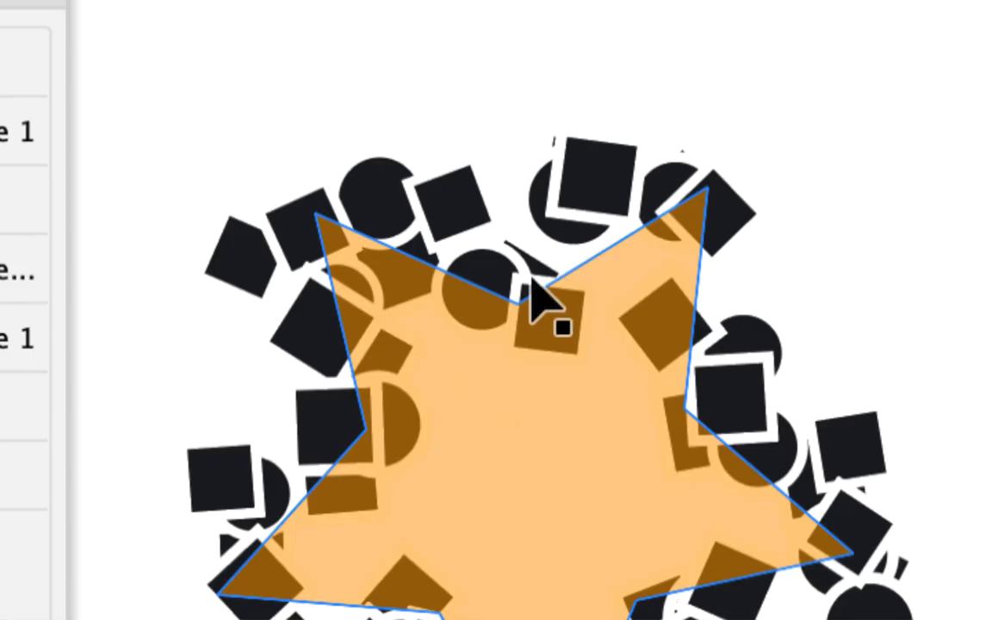
left_click(531, 308)
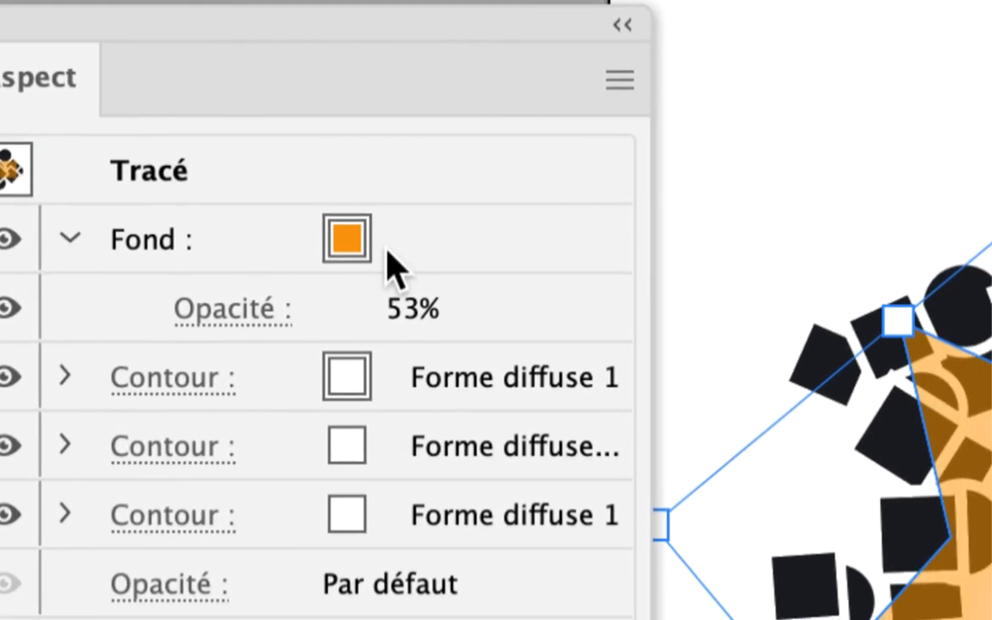
left_click(387, 250)
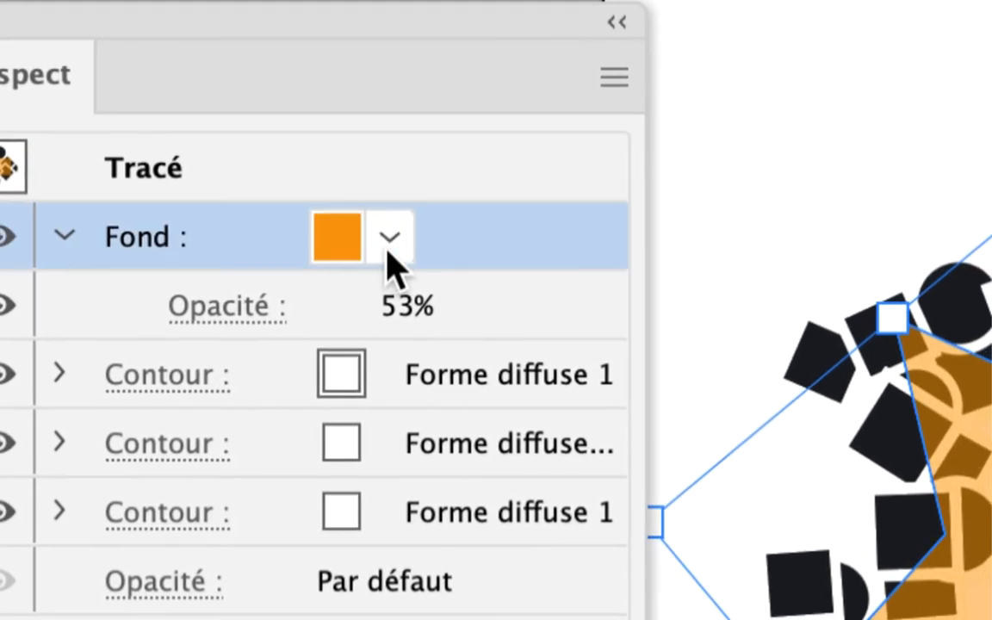
left_click(390, 242)
left_click(269, 266)
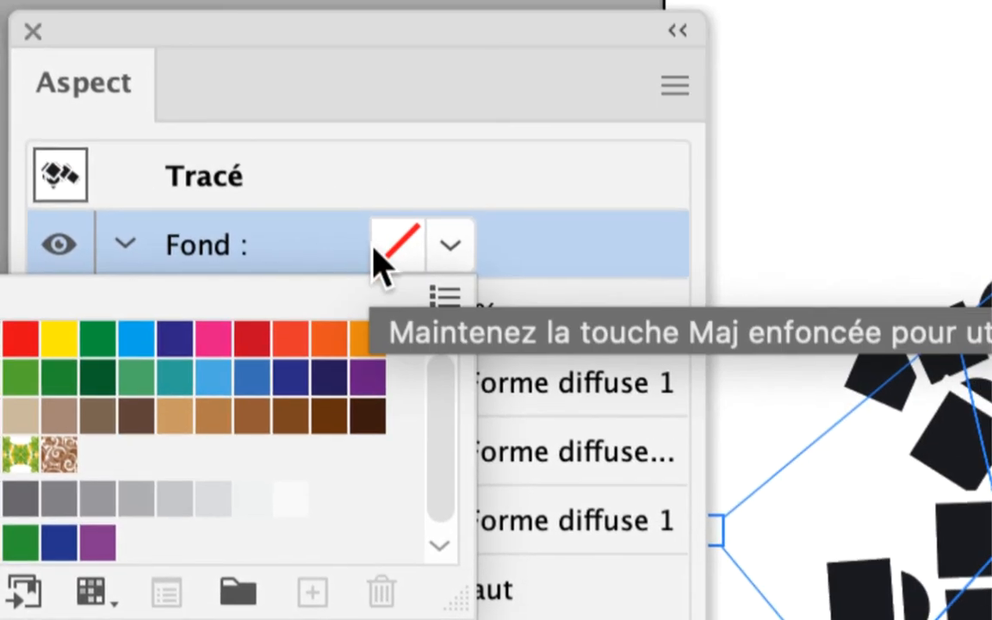
- Move the star's empty fill below the three brush strokes in the appearance order and deselect the star
left_click(715, 153)
left_click_drag(715, 153, 695, 483)
left_click_drag(355, 317, 356, 320)
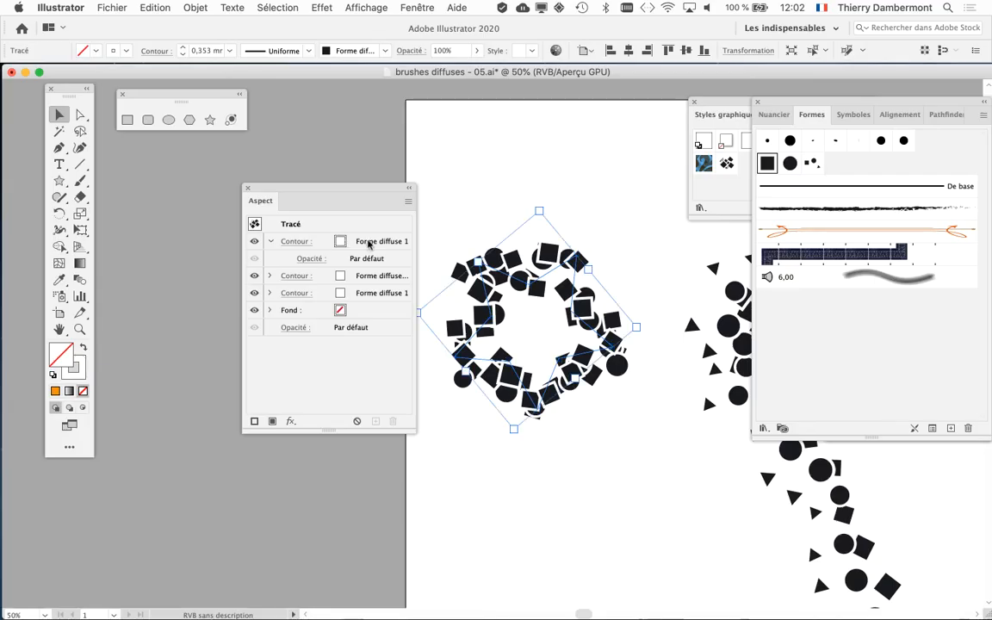
left_click_drag(352, 188, 260, 182)
left_click(548, 520)
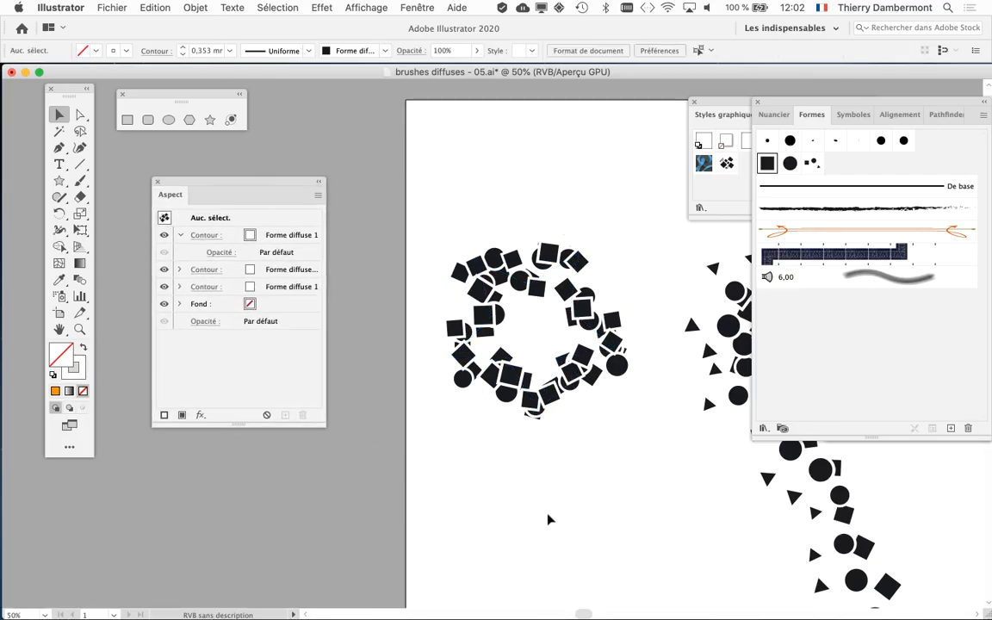